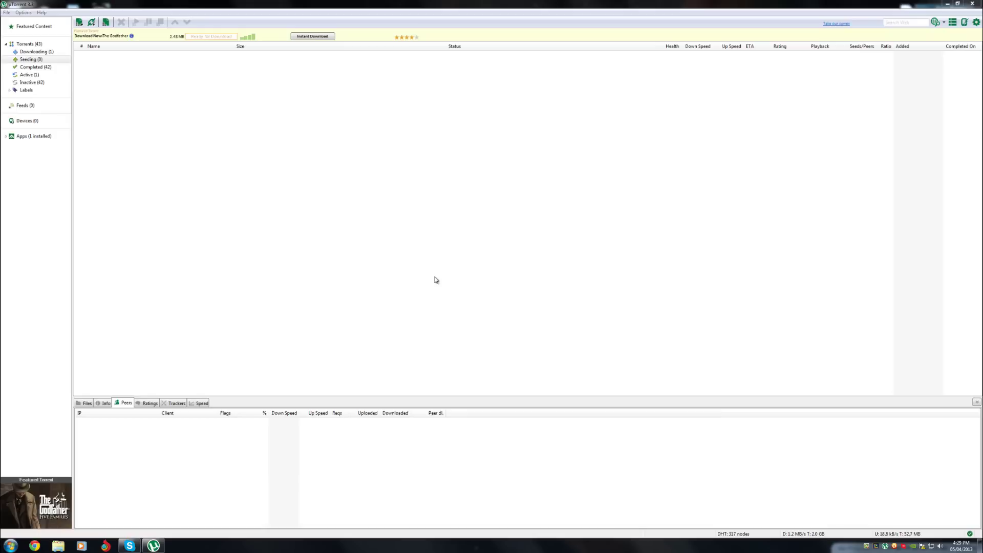
Open uTorrent Preferences on the Bandwidth page.
{"action": "left_click", "coordinate": [24, 13]}
{"action": "left_click", "coordinate": [40, 34]}
{"action": "left_click", "coordinate": [390, 191]}
{"action": "left_click", "coordinate": [389, 219]}
Set 500 connected peers per torrent, disable 'Stop transfers on user interaction', and apply.
{"action": "left_click_drag", "start_coordinate": [598, 301], "coordinate": [586, 301]}
{"action": "left_click", "coordinate": [594, 302]}
{"action": "left_click_drag", "start_coordinate": [596, 311], "coordinate": [580, 313]}
{"action": "type", "text": "500"}
{"action": "left_click", "coordinate": [501, 283]}
{"action": "left_click", "coordinate": [599, 355]}
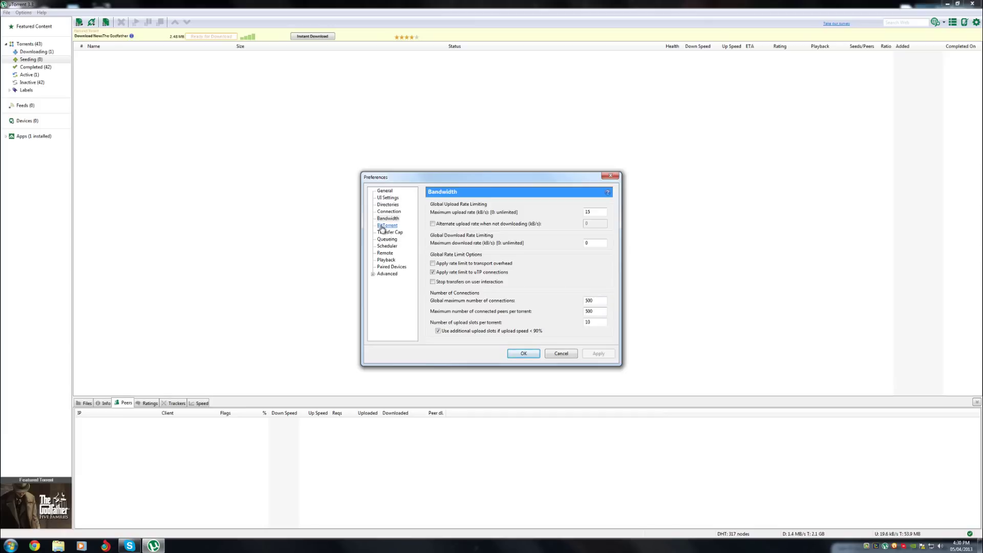
On the BitTorrent page, set Outgoing protocol encryption to Forced and apply.
{"action": "left_click", "coordinate": [382, 229]}
{"action": "left_click", "coordinate": [475, 282]}
{"action": "left_click", "coordinate": [481, 301]}
{"action": "left_click", "coordinate": [598, 355]}
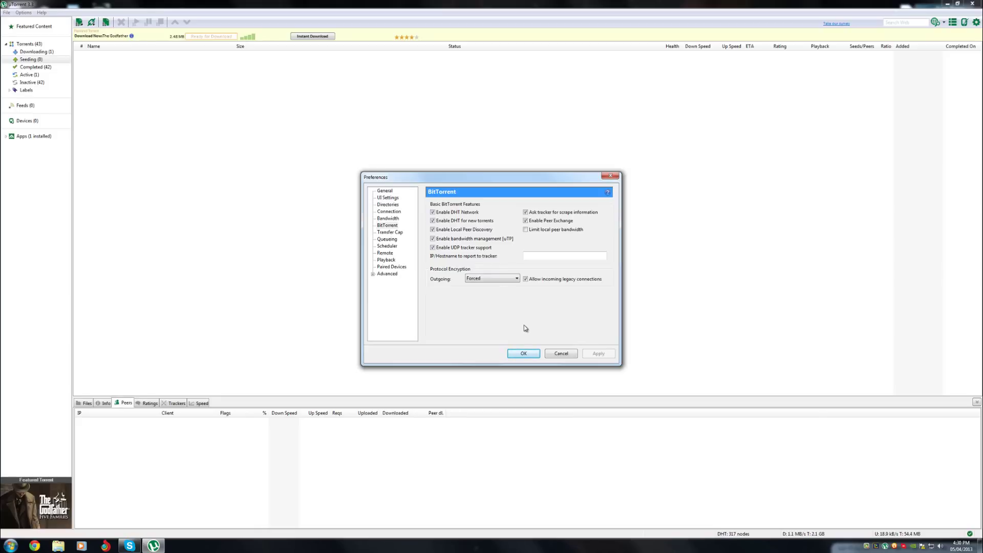